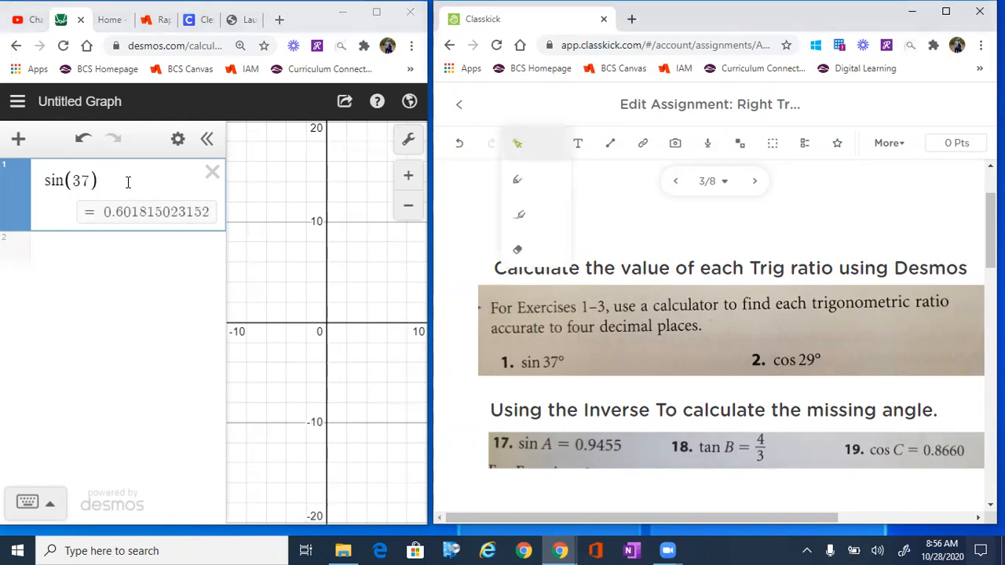
Step: Using the pen, underline "ratio" in the exercise instructions and handwrite "= .602" beside sin 37° in exercise 1
left_click(516, 179)
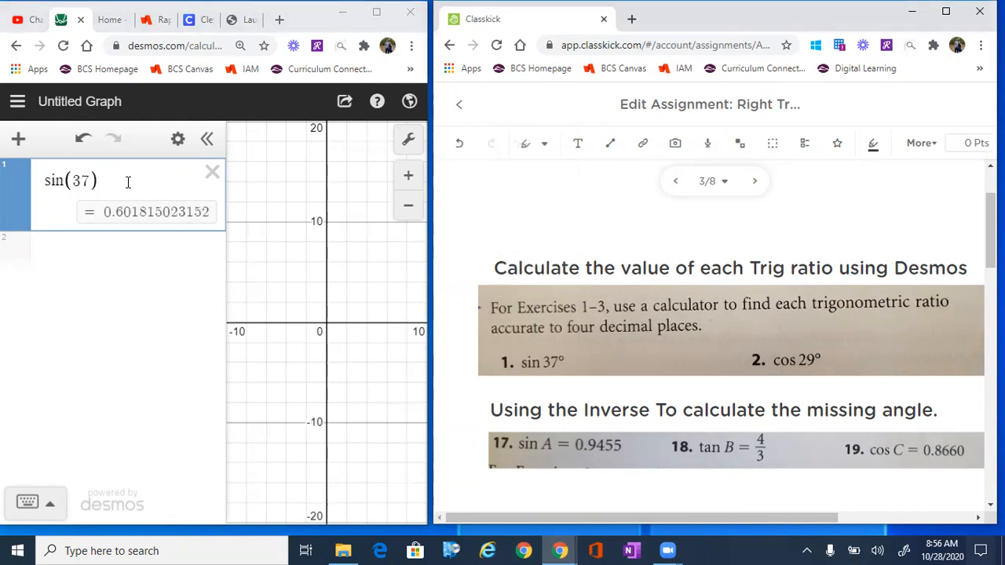
mouse_move(915, 315)
left_mouse_down()
mouse_move(950, 312)
mouse_move(917, 315)
left_mouse_up()
mouse_move(575, 363)
left_mouse_down()
mouse_move(647, 351)
mouse_move(685, 364)
left_mouse_up()
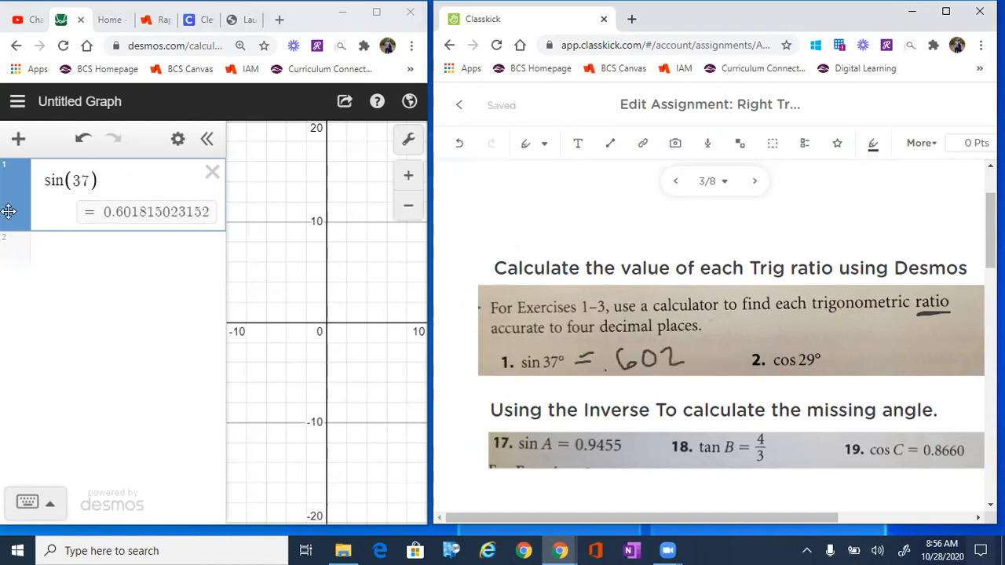
Step: Evaluate cos(29) in a new Desmos expression
left_click(89, 246)
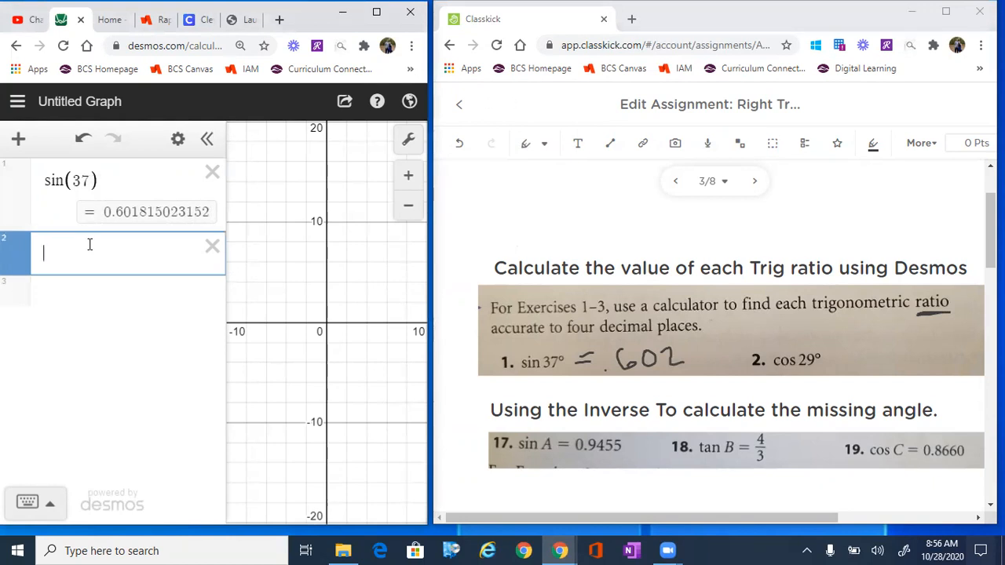
type("cos(29")
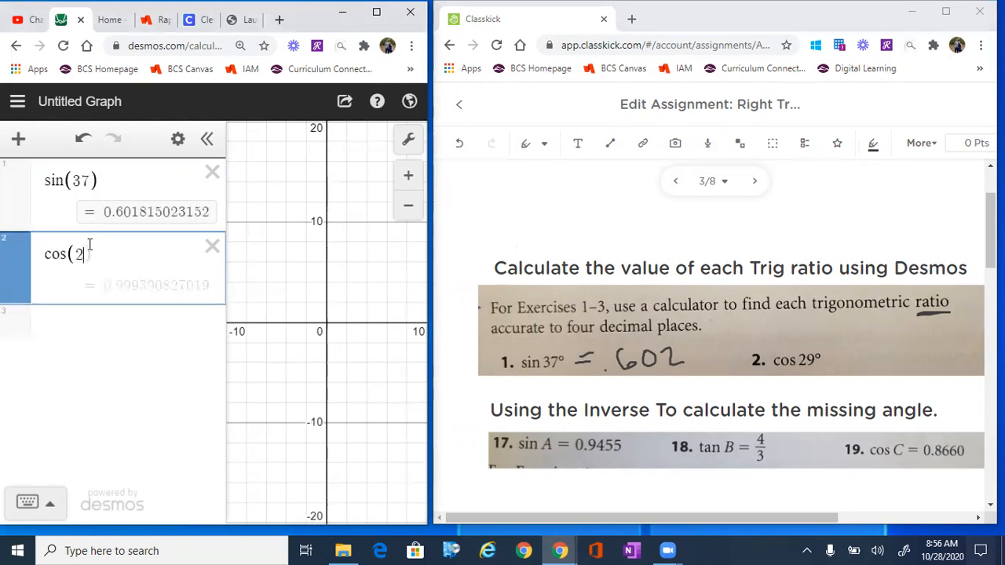
type(")")
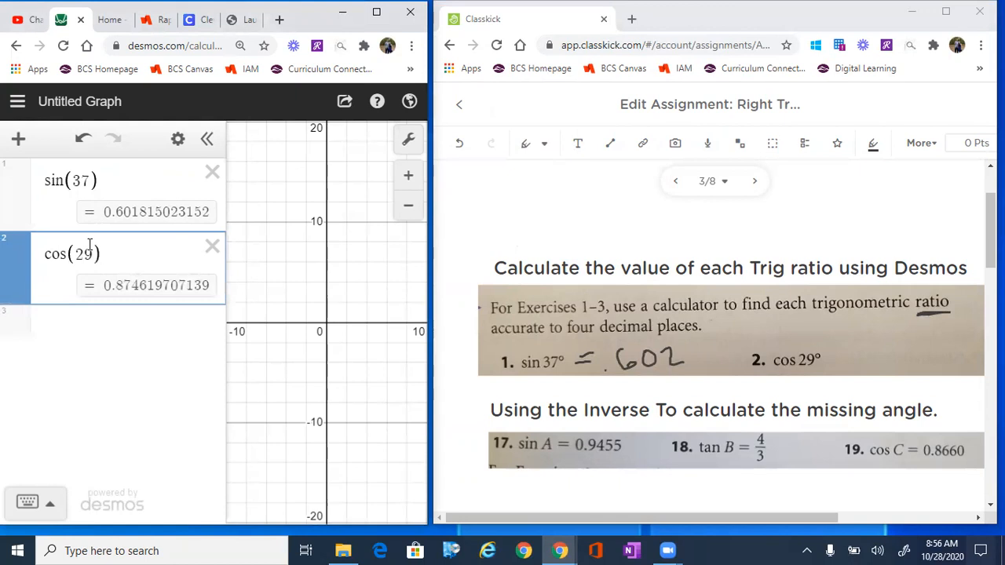
Step: Handwrite "= .875" beside cos 29° in exercise 2 of the Classkick assignment
mouse_move(828, 364)
left_mouse_down()
mouse_move(834, 354)
mouse_move(865, 353)
left_mouse_up()
left_click(847, 370)
mouse_move(869, 350)
left_mouse_down()
mouse_move(875, 370)
mouse_move(900, 367)
mouse_move(913, 346)
left_mouse_up()
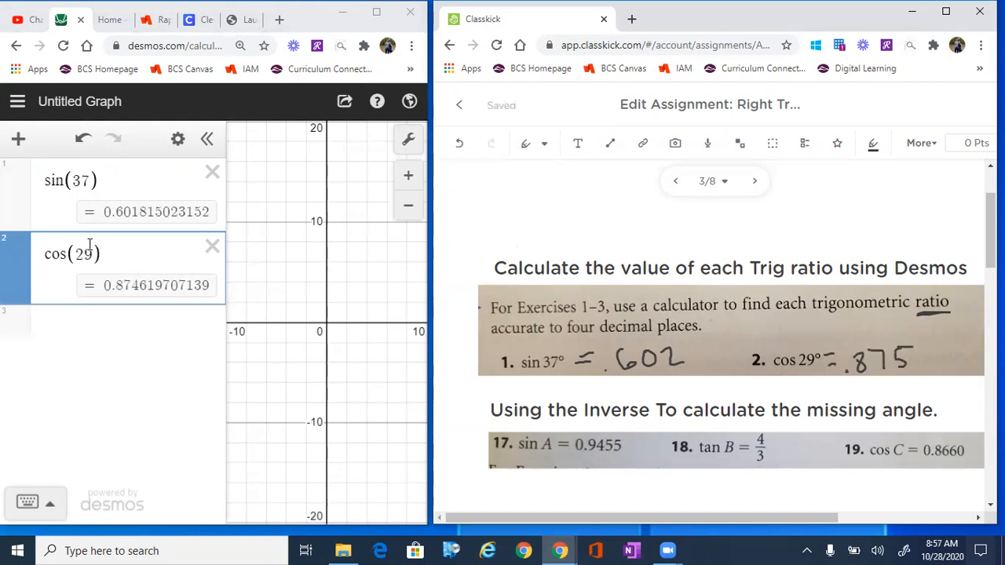
Step: Clear the sin(37) and cos(29) expressions from the Desmos expression list
left_click(90, 245)
key("BackSpace")
key("BackSpace")
key("BackSpace")
key("BackSpace")
key("BackSpace")
key("BackSpace")
key("BackSpace")
key("BackSpace")
key("BackSpace")
key("BackSpace")
key("BackSpace")
key("BackSpace")
key("BackSpace")
key("BackSpace")
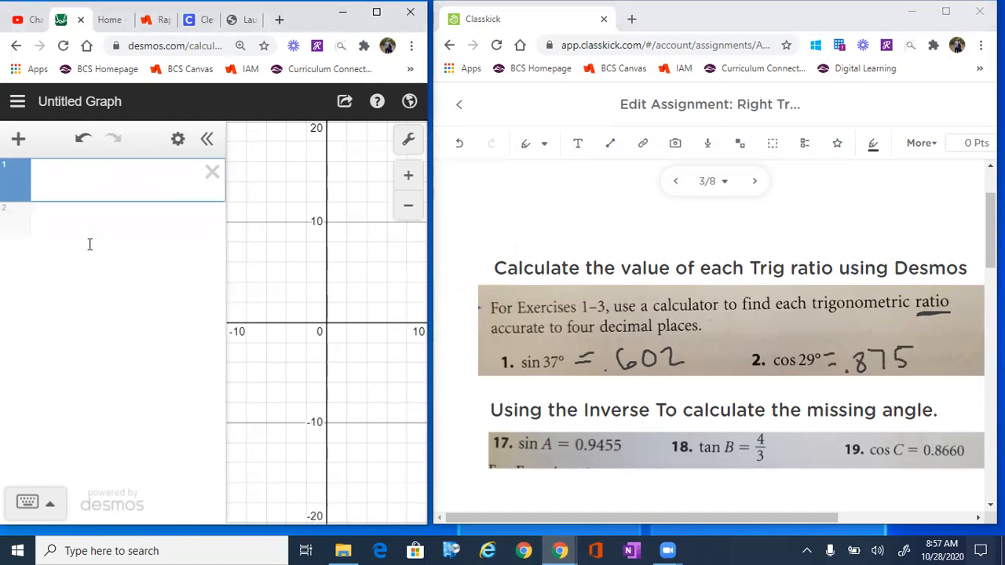
Step: Mark the inverse heading with an arrow and an underline beneath "Inverse", and label 37° in exercise 1 "Given Angle" with an arrow
mouse_move(456, 403)
left_mouse_down()
mouse_move(483, 421)
mouse_move(492, 399)
left_mouse_up()
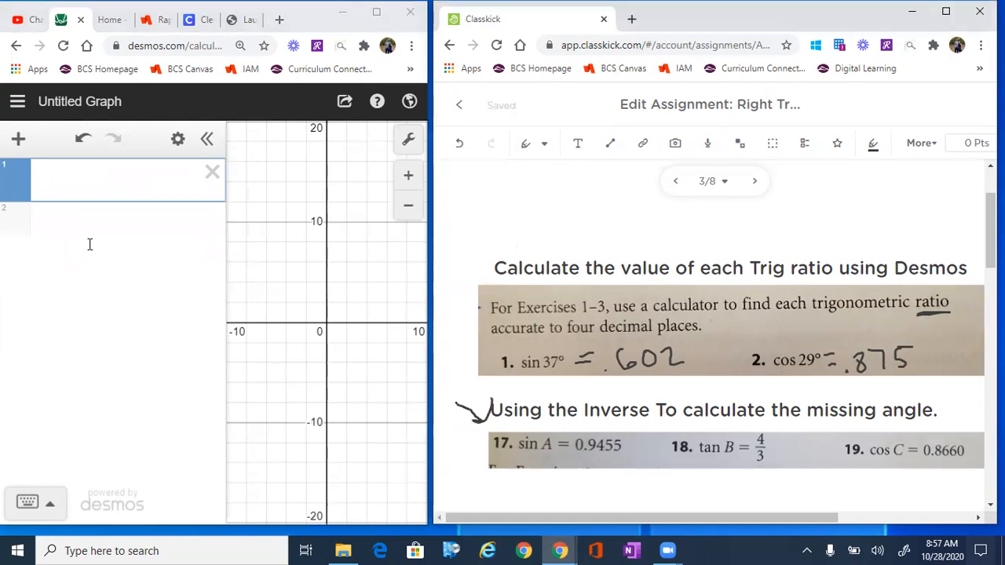
left_click_drag(592, 428, 656, 425)
mouse_move(589, 233)
left_mouse_down()
mouse_move(545, 342)
mouse_move(560, 336)
left_mouse_up()
mouse_move(601, 219)
left_mouse_down()
mouse_move(595, 236)
mouse_move(652, 223)
mouse_move(673, 231)
mouse_move(706, 217)
mouse_move(743, 234)
mouse_move(745, 247)
left_mouse_up()
mouse_move(755, 220)
left_mouse_down()
mouse_move(761, 201)
mouse_move(779, 212)
left_mouse_up()
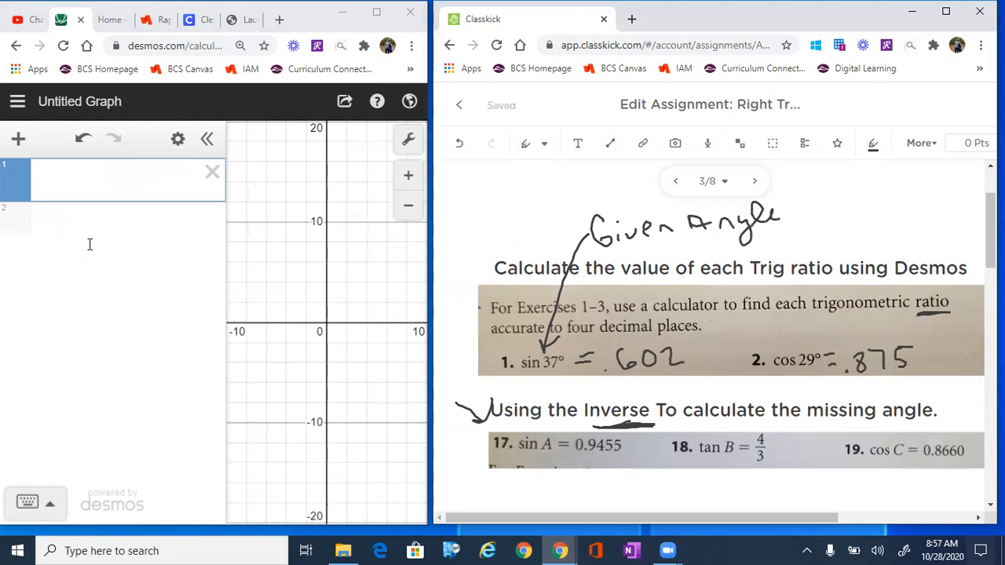
Step: Handwrite the note "Searching For An Angle" below exercise 17, with a line leading to angle A
left_click_drag(488, 482, 543, 457)
left_click_drag(476, 480, 466, 499)
left_click_drag(492, 494, 494, 503)
mouse_move(508, 491)
left_mouse_down()
mouse_move(503, 501)
mouse_move(538, 499)
left_mouse_up()
left_click_drag(537, 484, 559, 496)
mouse_move(568, 497)
left_mouse_down()
mouse_move(609, 508)
mouse_move(620, 492)
left_mouse_up()
mouse_move(628, 491)
left_mouse_down()
mouse_move(641, 485)
mouse_move(673, 499)
left_mouse_up()
mouse_move(676, 505)
left_mouse_down()
mouse_move(679, 491)
mouse_move(721, 492)
left_mouse_up()
left_click_drag(721, 496, 752, 509)
left_click_drag(756, 481, 771, 494)
left_click_drag(773, 490, 785, 493)
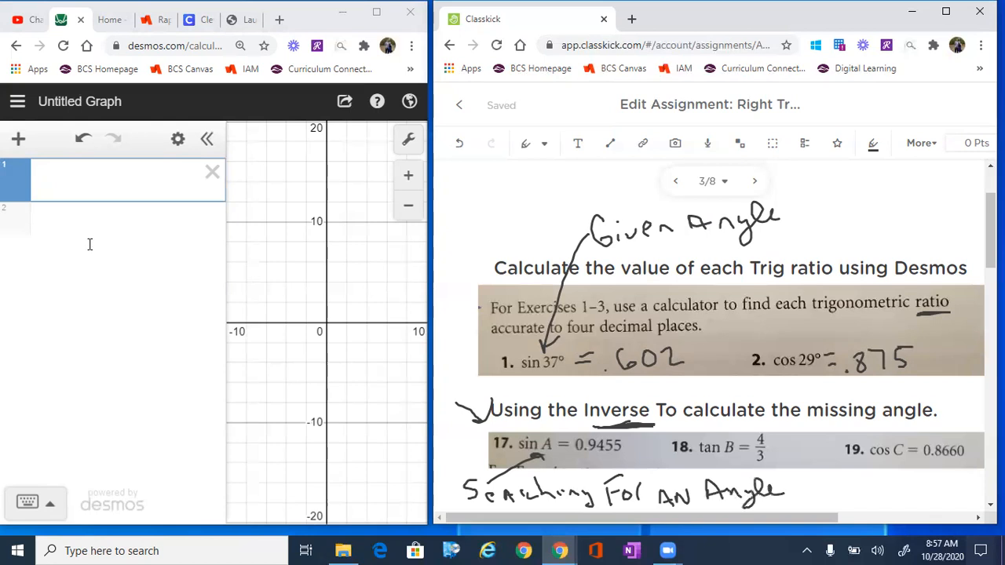
Step: Circle the word "Inverse" in the heading and handwrite "-1" beside it
mouse_move(633, 388)
left_mouse_down()
mouse_move(612, 386)
mouse_move(606, 432)
mouse_move(647, 388)
mouse_move(595, 430)
mouse_move(628, 383)
mouse_move(608, 387)
left_mouse_up()
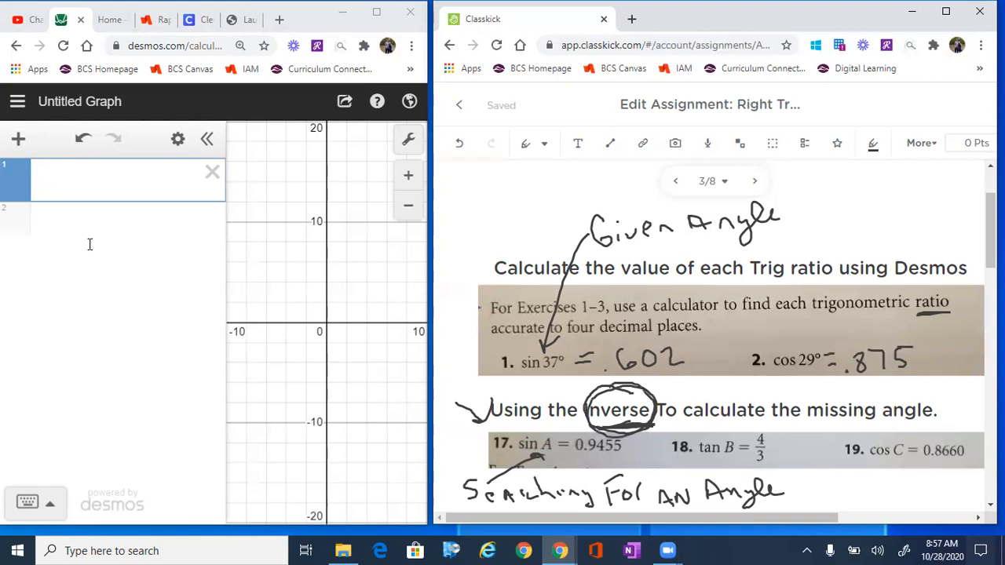
left_click_drag(675, 381, 678, 392)
Step: Evaluate the inverse sine sin^-1(.9455) in the empty first Desmos expression
left_click(88, 179)
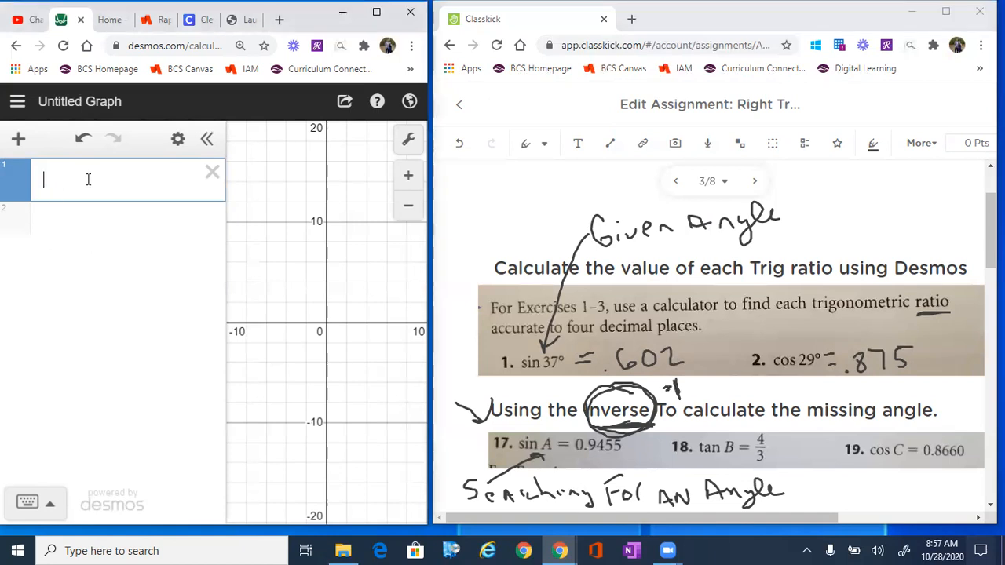
type("sin")
type("^-1")
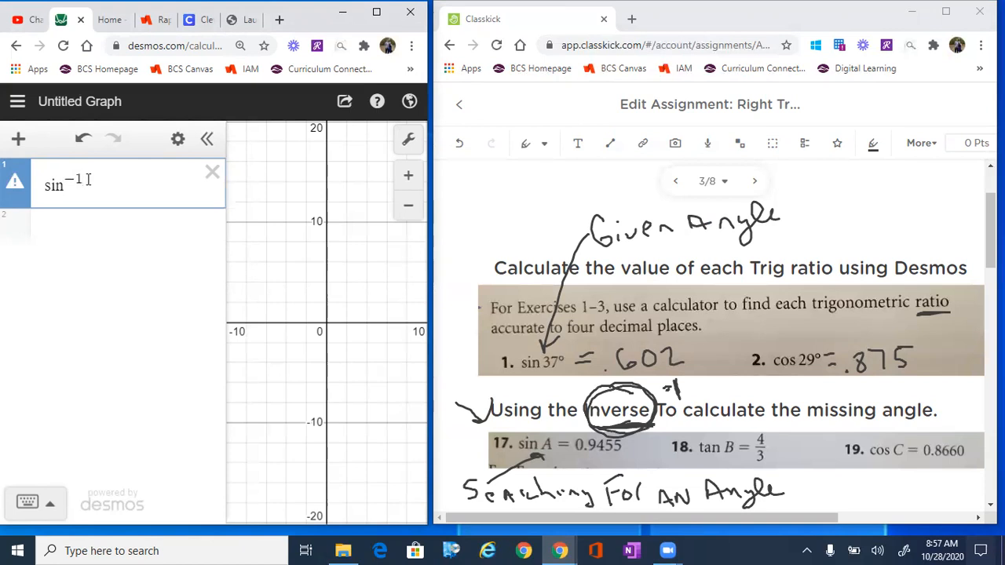
type("(")
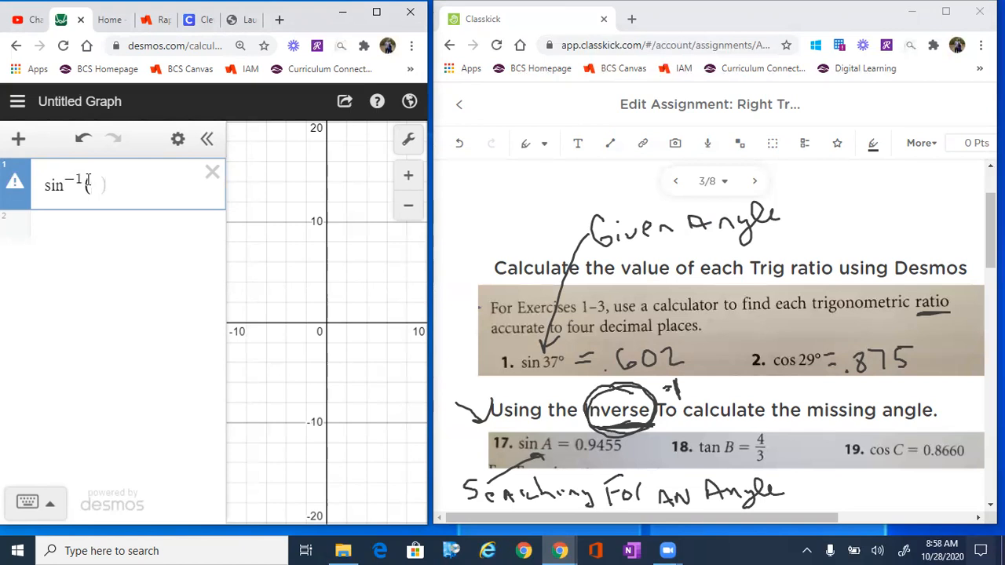
type(".")
type("9455")
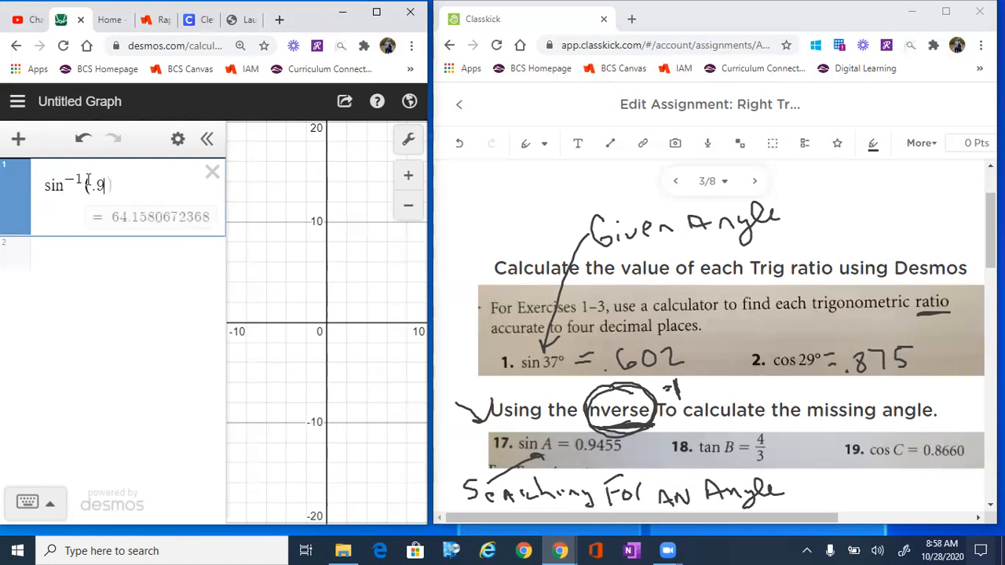
type(")")
Step: Erase the handwritten "Searching For An Angle" note and its pointer line below exercise 17
left_click_drag(983, 250, 984, 289)
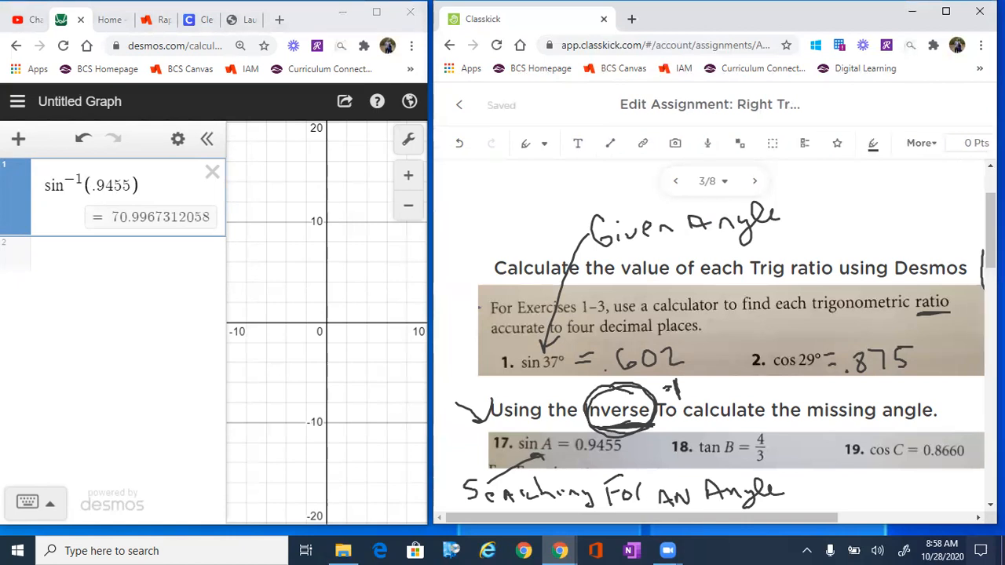
scroll(725, 335, "down", 1)
scroll(714, 336, "up", 1)
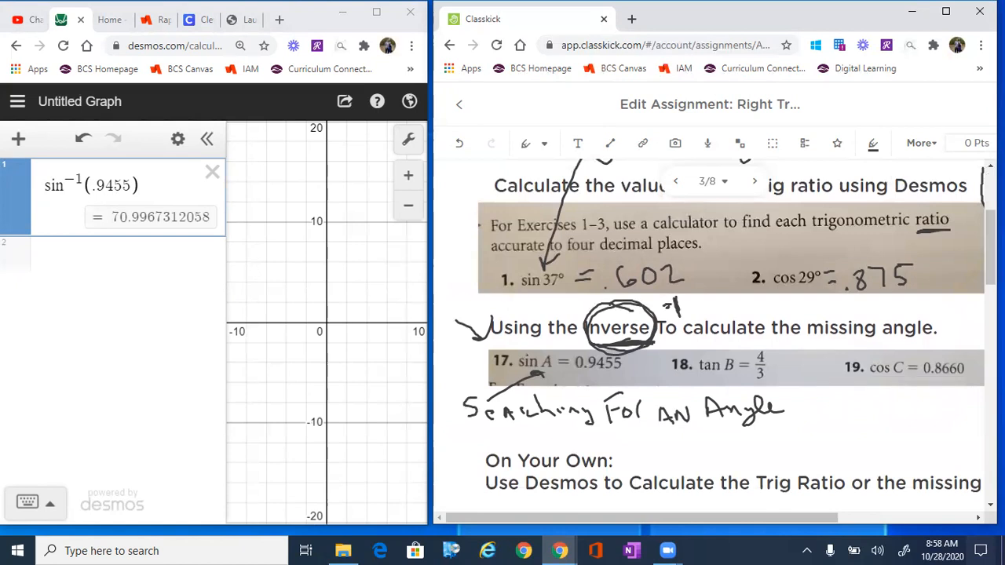
left_click(543, 144)
left_click(526, 215)
mouse_move(554, 408)
left_mouse_down()
mouse_move(471, 407)
mouse_move(778, 410)
mouse_move(612, 398)
mouse_move(488, 414)
left_mouse_up()
left_click_drag(660, 416, 676, 420)
Step: Handwrite "Sin^-1(.9455) = 71°" with the pen below exercise 17
left_click(543, 143)
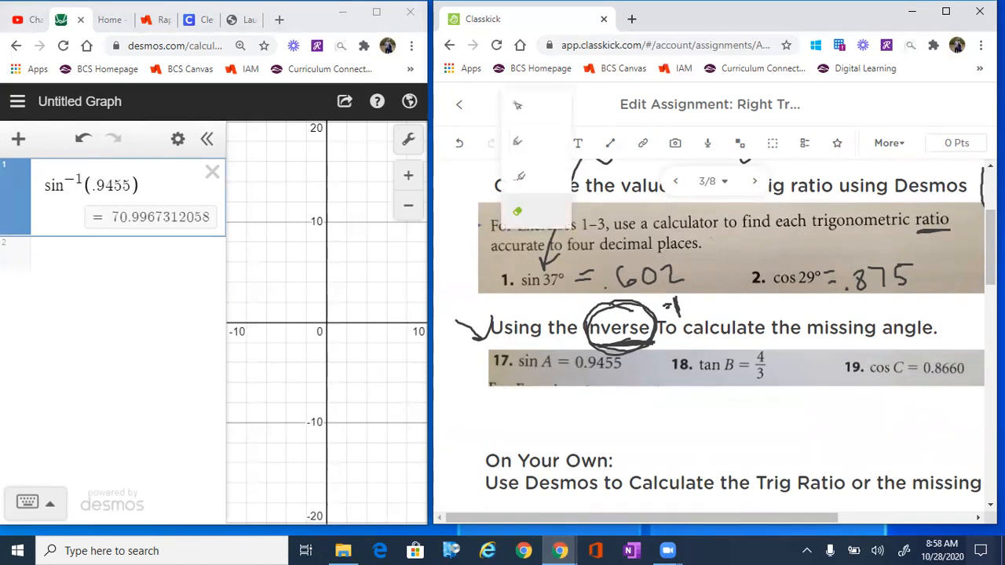
left_click(517, 141)
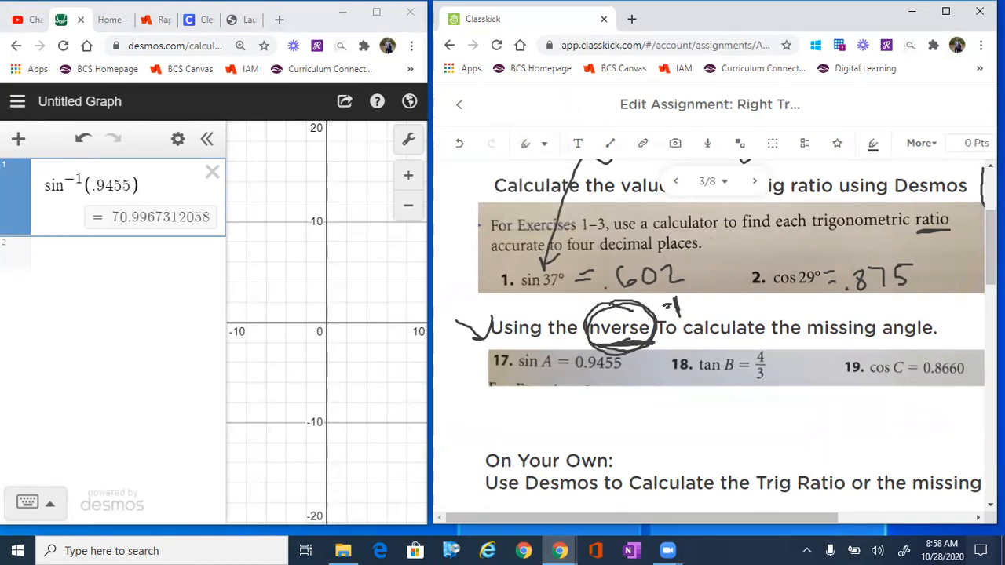
mouse_move(507, 401)
left_mouse_down()
mouse_move(488, 429)
mouse_move(530, 427)
mouse_move(539, 404)
left_mouse_up()
mouse_move(542, 393)
left_mouse_down()
mouse_move(553, 428)
mouse_move(574, 426)
left_mouse_up()
left_click_drag(587, 407, 594, 416)
mouse_move(594, 408)
left_mouse_down()
mouse_move(593, 429)
mouse_move(613, 409)
mouse_move(614, 424)
left_mouse_up()
mouse_move(615, 399)
left_mouse_down()
mouse_move(631, 397)
mouse_move(631, 434)
mouse_move(660, 416)
left_mouse_up()
mouse_move(643, 408)
left_mouse_down()
mouse_move(672, 400)
mouse_move(669, 430)
left_mouse_up()
mouse_move(683, 399)
left_mouse_down()
mouse_move(681, 429)
mouse_move(691, 403)
left_mouse_up()
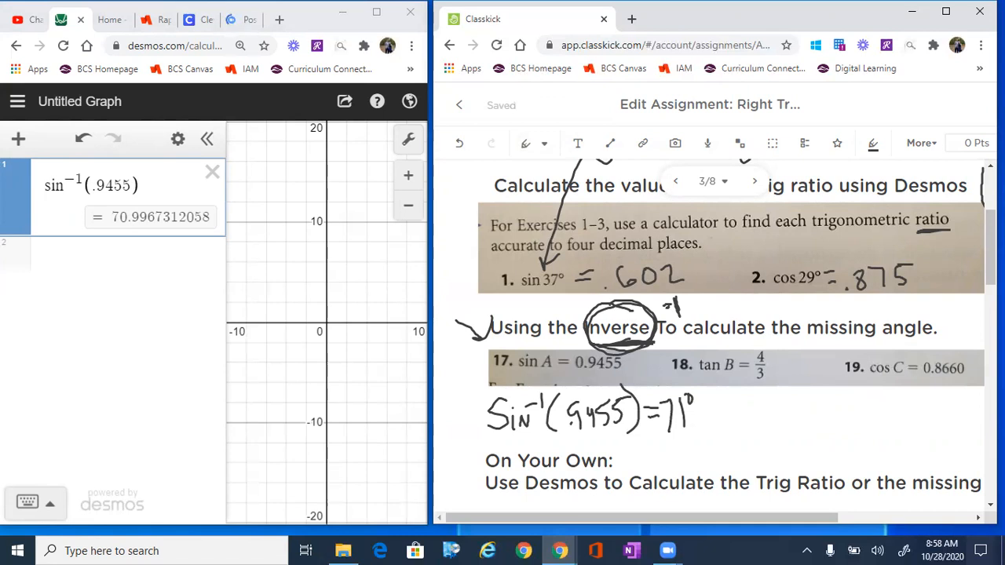
Step: Handwrite "Tan^-1(4/3)" below exercise 18 with an arrow from the problem, and label angle B "Angle is missing" with an arrow
mouse_move(783, 360)
left_mouse_down()
mouse_move(796, 384)
mouse_move(787, 393)
left_mouse_up()
left_click_drag(789, 393, 807, 375)
mouse_move(733, 403)
left_mouse_down()
mouse_move(735, 435)
mouse_move(740, 402)
left_mouse_up()
left_click_drag(750, 324, 723, 350)
left_click_drag(723, 350, 739, 351)
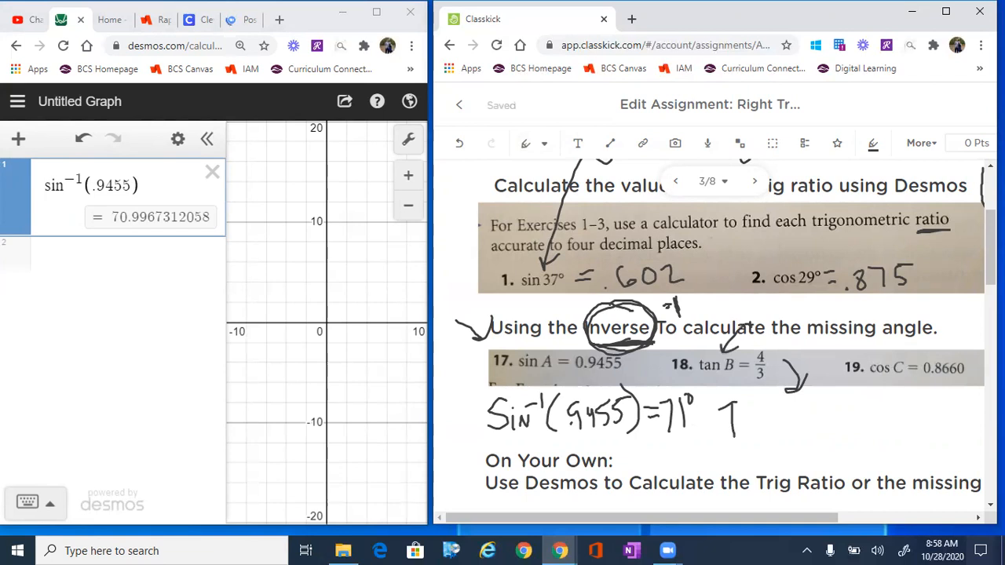
mouse_move(752, 314)
left_mouse_down()
mouse_move(761, 299)
mouse_move(799, 326)
mouse_move(843, 308)
mouse_move(962, 305)
left_mouse_up()
mouse_move(741, 435)
left_mouse_down()
mouse_move(749, 419)
mouse_move(764, 430)
mouse_move(773, 405)
left_mouse_up()
mouse_move(776, 394)
left_mouse_down()
mouse_move(789, 430)
mouse_move(809, 405)
mouse_move(812, 422)
left_mouse_up()
left_click_drag(818, 413, 818, 431)
left_click_drag(830, 389, 833, 426)
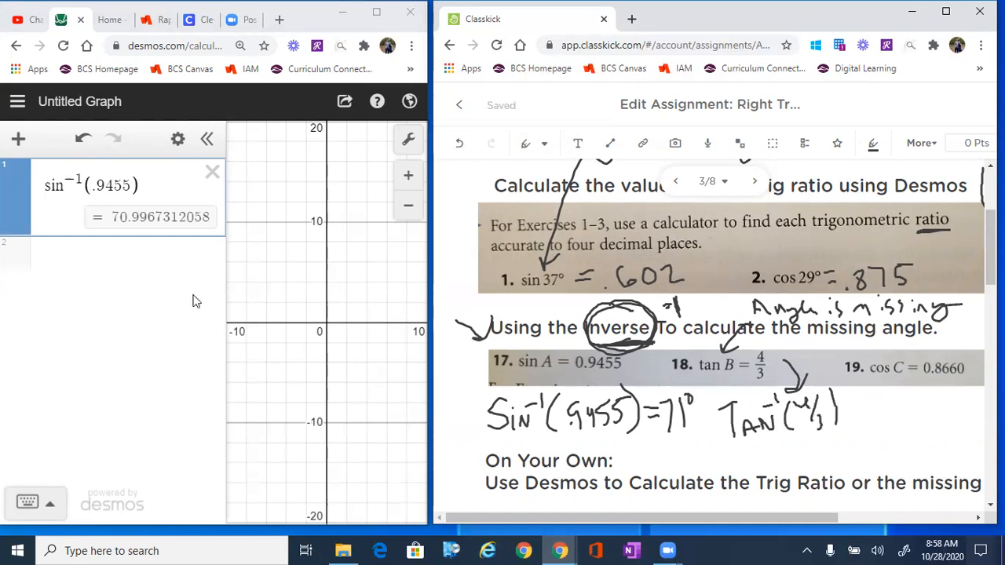
Step: Begin a new Desmos expression with the inverse tangent tan^-1
left_click(125, 254)
type("tan")
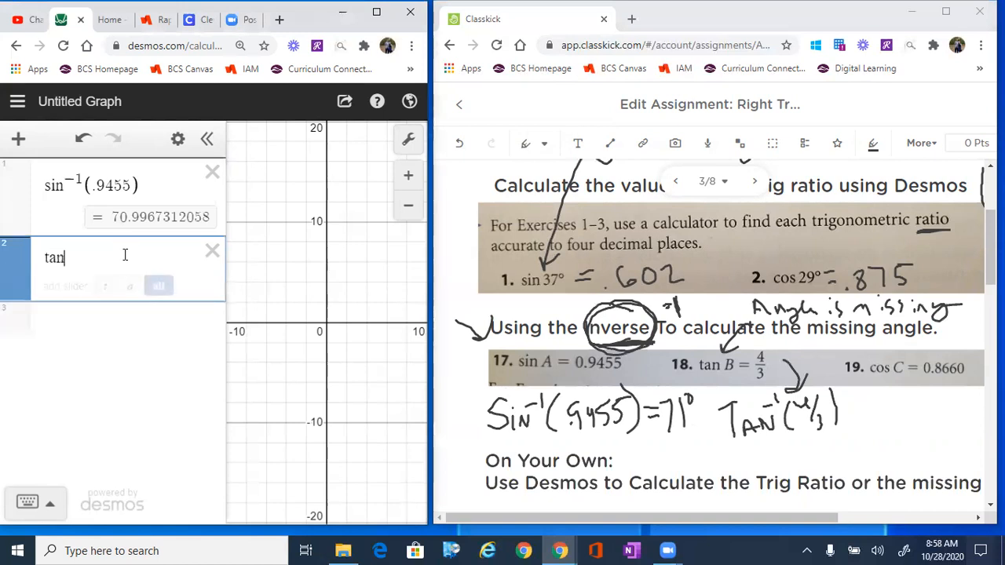
type("^-1")
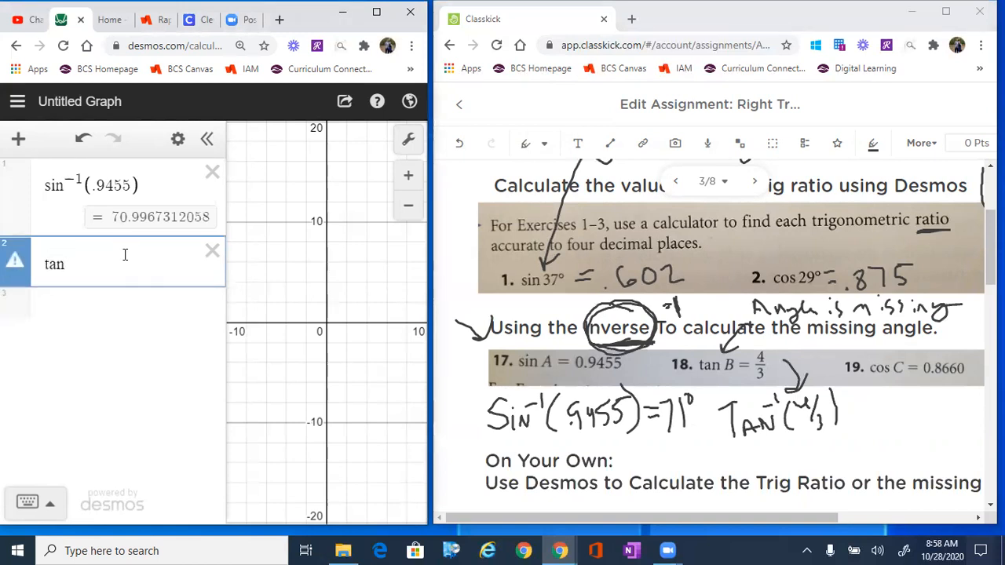
type("(")
key("BackSpace")
type("4/3)")
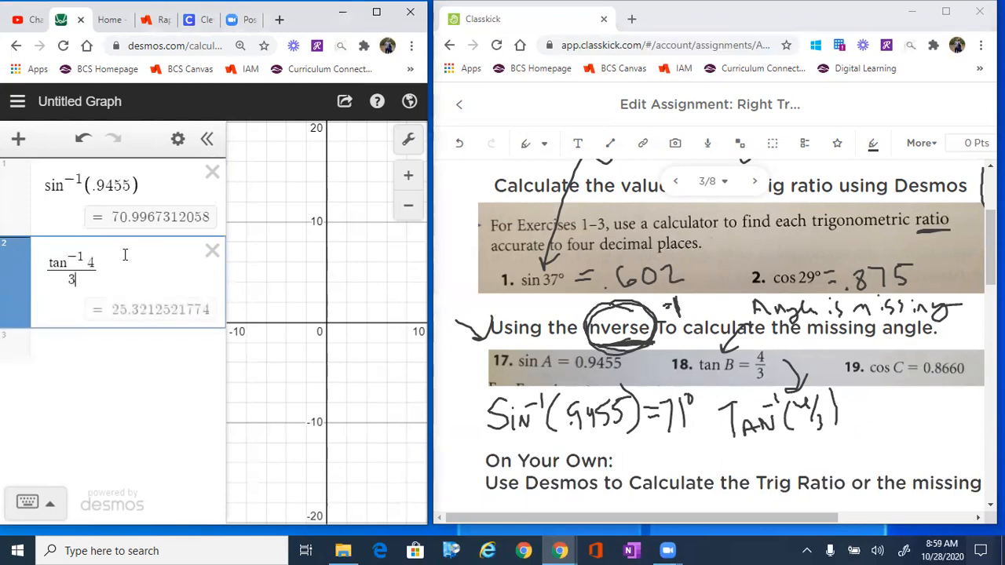
key("BackSpace")
key("BackSpace")
key("BackSpace")
key("BackSpace")
key("BackSpace")
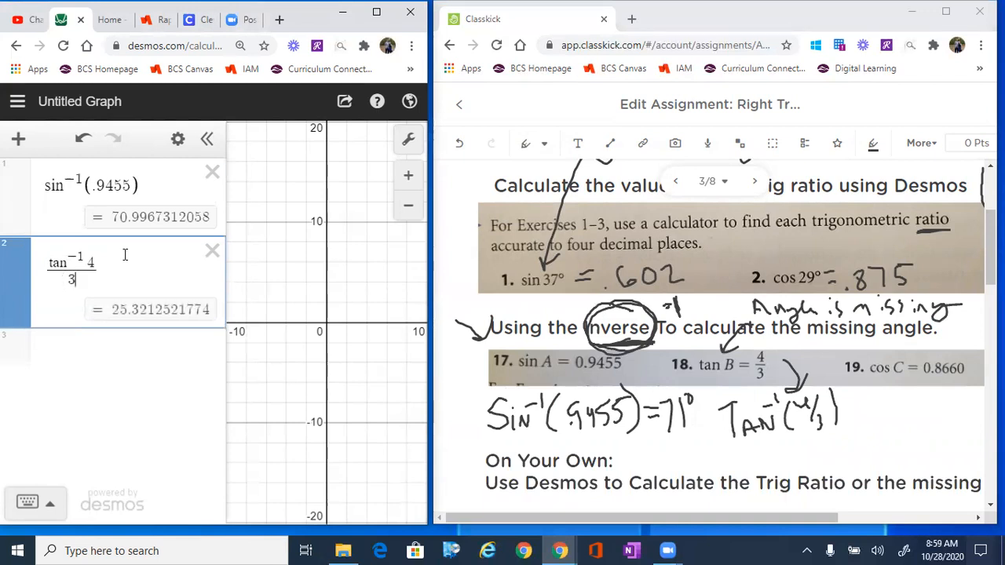
Step: Give the tan^-1 expression the argument (4/3) and handwrite "53°" beneath the exercise 18 work
type("(4/3)")
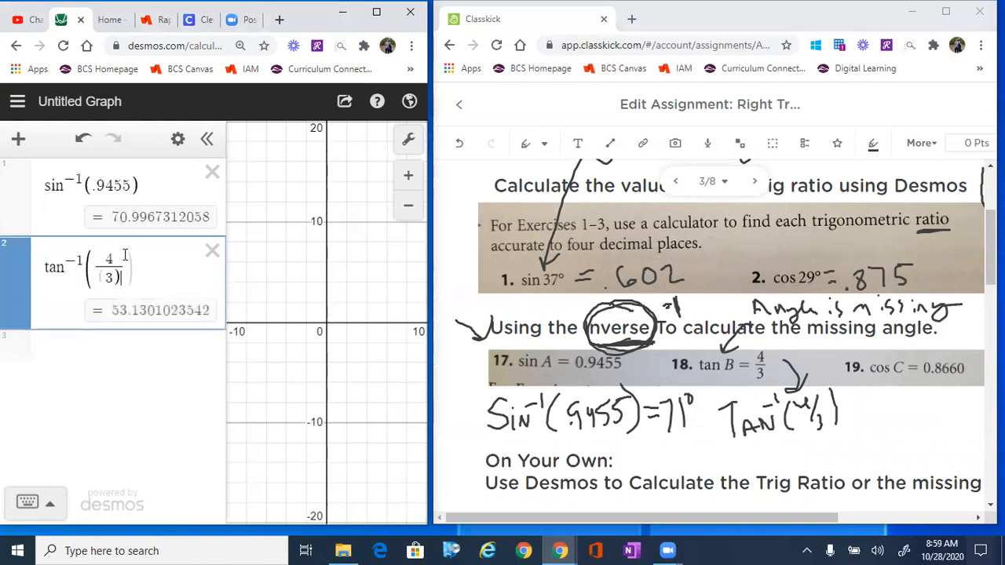
key("BackSpace")
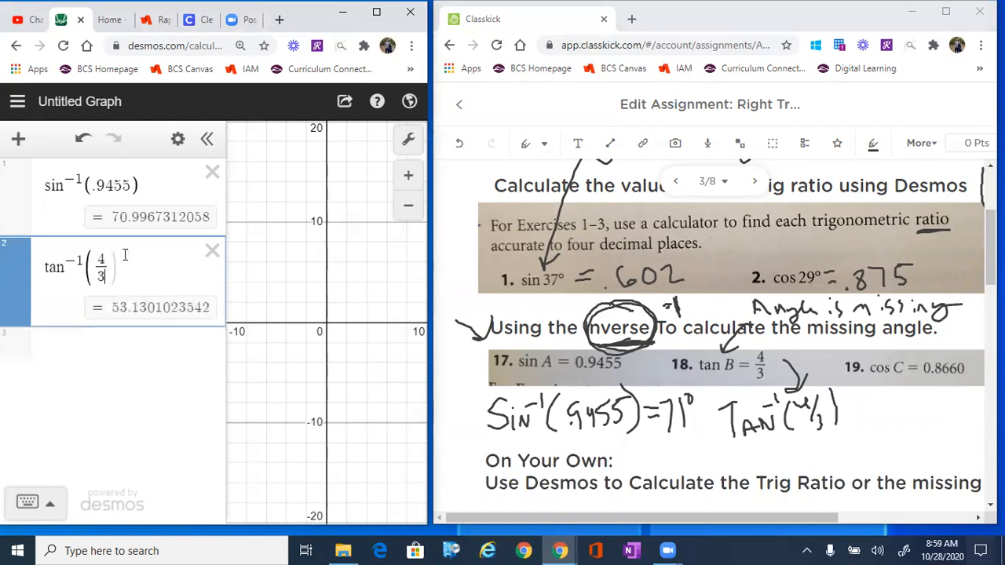
mouse_move(766, 445)
left_mouse_down()
mouse_move(779, 443)
mouse_move(761, 467)
mouse_move(801, 461)
mouse_move(789, 468)
left_mouse_up()
left_click_drag(807, 433, 809, 432)
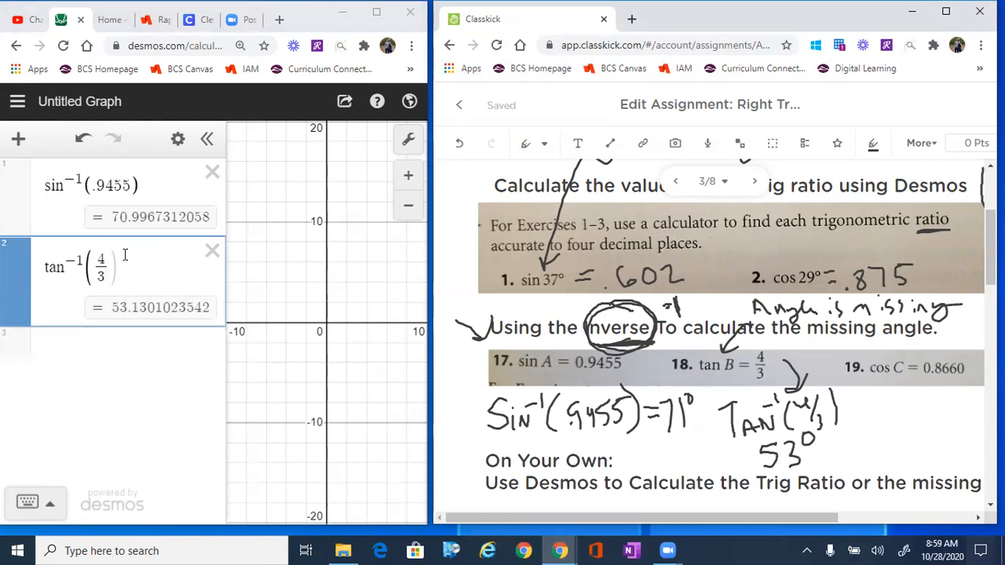
Step: Circle tan 8° in exercise 3, label it "Have Angle" with an arrow, and draw an arrow from it down toward exercise 20
mouse_move(808, 520)
left_mouse_down()
mouse_move(840, 529)
mouse_move(840, 511)
mouse_move(839, 528)
left_mouse_up()
scroll(840, 516, "right", 4)
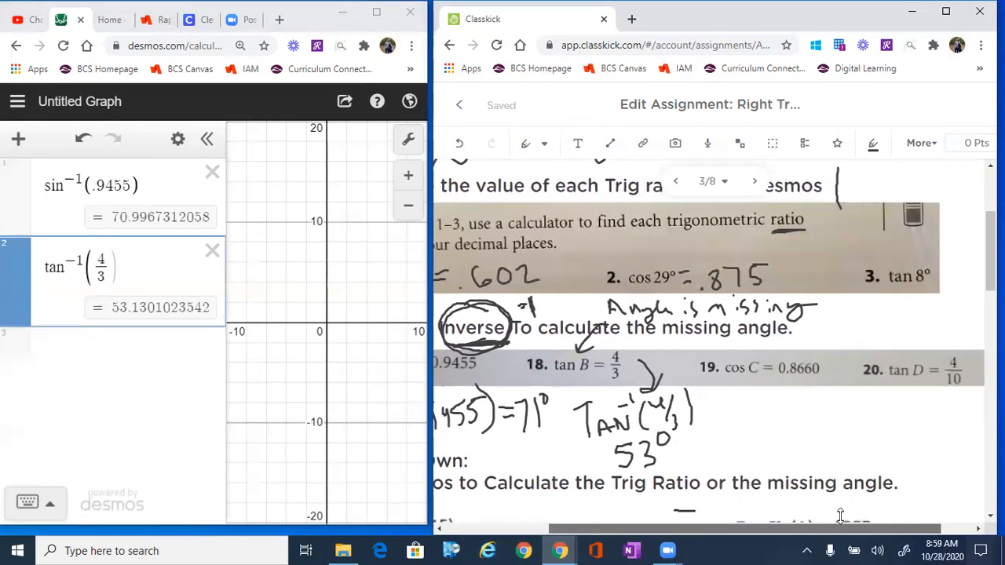
left_click_drag(931, 267, 964, 344)
mouse_move(908, 282)
left_mouse_down()
mouse_move(939, 268)
mouse_move(840, 299)
mouse_move(887, 242)
mouse_move(914, 235)
mouse_move(897, 233)
left_mouse_up()
mouse_move(928, 217)
left_mouse_down()
mouse_move(928, 243)
mouse_move(938, 238)
left_mouse_up()
left_click_drag(930, 234, 969, 231)
mouse_move(938, 252)
left_mouse_down()
mouse_move(931, 266)
mouse_move(945, 265)
left_mouse_up()
left_click_drag(943, 257, 955, 276)
left_click_drag(964, 240, 978, 257)
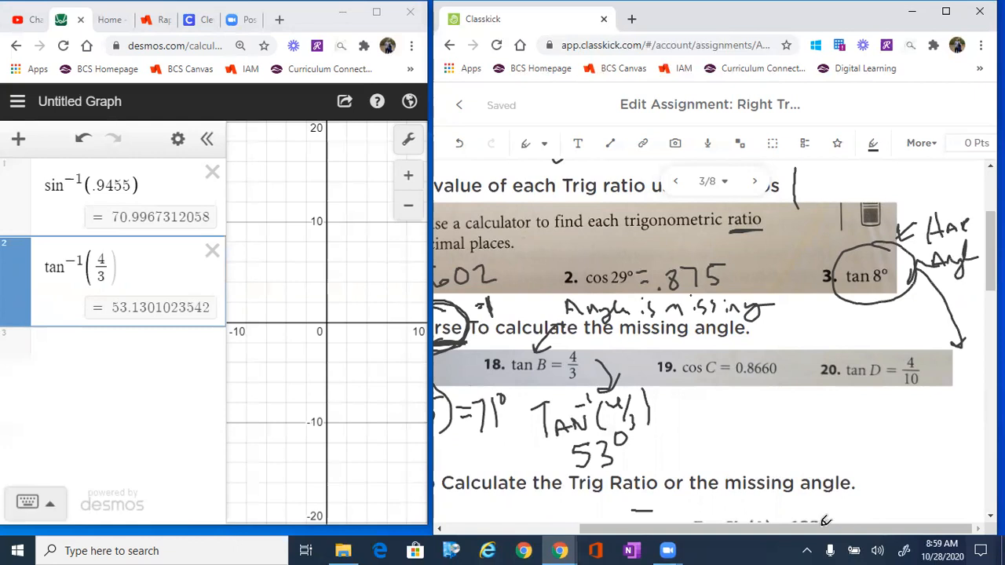
Step: Evaluate tan(8) in a new Desmos expression
left_click(109, 350)
type("tan(8)")
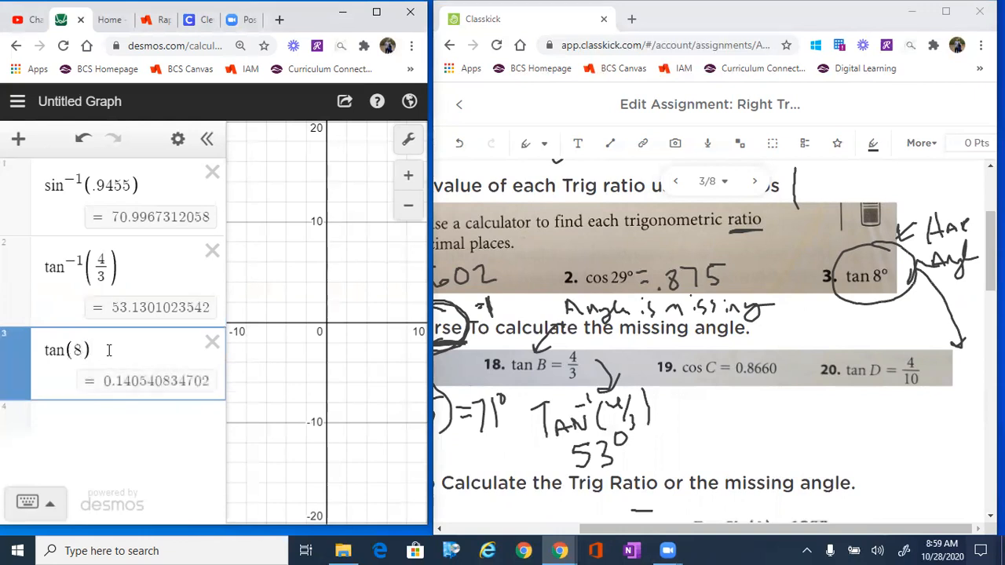
Step: Handwrite ".14" with an equals sign beneath tan 8° in exercise 3
left_click(887, 321)
left_click_drag(897, 303, 898, 322)
left_click_drag(903, 300, 915, 319)
left_click_drag(882, 288, 884, 300)
left_click_drag(890, 287, 891, 298)
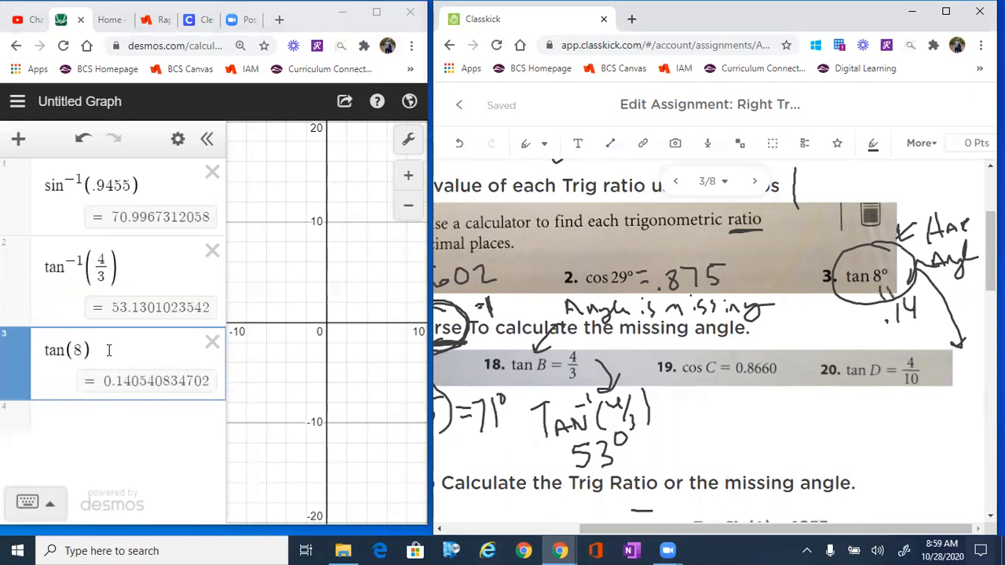
Step: Handwrite "Missing Angle" and "Tan^-1(4/10)" below exercise 20
mouse_move(815, 409)
left_mouse_down()
mouse_move(837, 387)
mouse_move(840, 399)
left_mouse_up()
mouse_move(755, 430)
left_mouse_down()
mouse_move(788, 403)
mouse_move(798, 410)
left_mouse_up()
mouse_move(800, 394)
left_mouse_down()
mouse_move(806, 407)
mouse_move(820, 392)
mouse_move(823, 408)
left_mouse_up()
mouse_move(778, 435)
left_mouse_down()
mouse_move(770, 451)
mouse_move(785, 446)
left_mouse_up()
mouse_move(773, 445)
left_mouse_down()
mouse_move(812, 434)
mouse_move(861, 444)
mouse_move(873, 411)
mouse_move(878, 440)
mouse_move(893, 427)
left_mouse_up()
mouse_move(912, 405)
left_mouse_down()
mouse_move(907, 447)
mouse_move(917, 449)
left_mouse_up()
left_click_drag(918, 397, 925, 422)
mouse_move(915, 430)
left_mouse_down()
mouse_move(929, 424)
mouse_move(921, 448)
left_mouse_up()
left_click_drag(930, 435, 932, 435)
left_click_drag(942, 385, 943, 441)
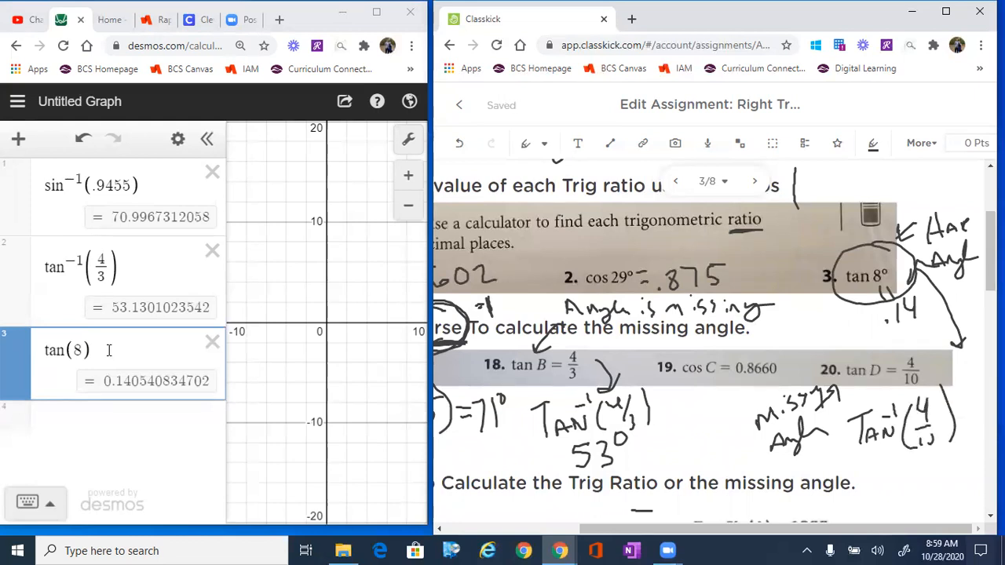
Step: Evaluate the inverse tangent tan^-1(4/(10)) in a new Desmos expression
left_click(141, 416)
type("tan")
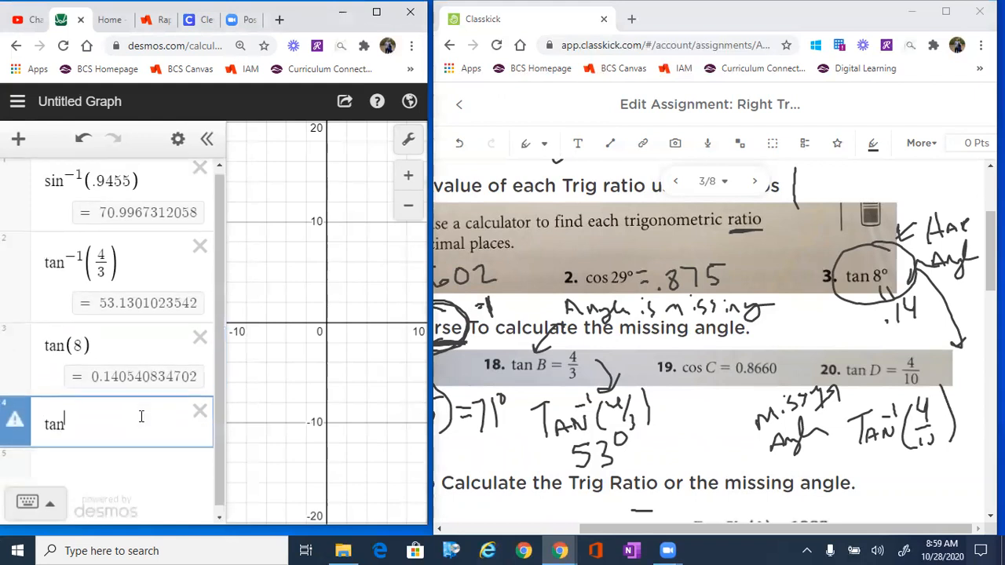
type("^-1")
key("Right")
type("(4")
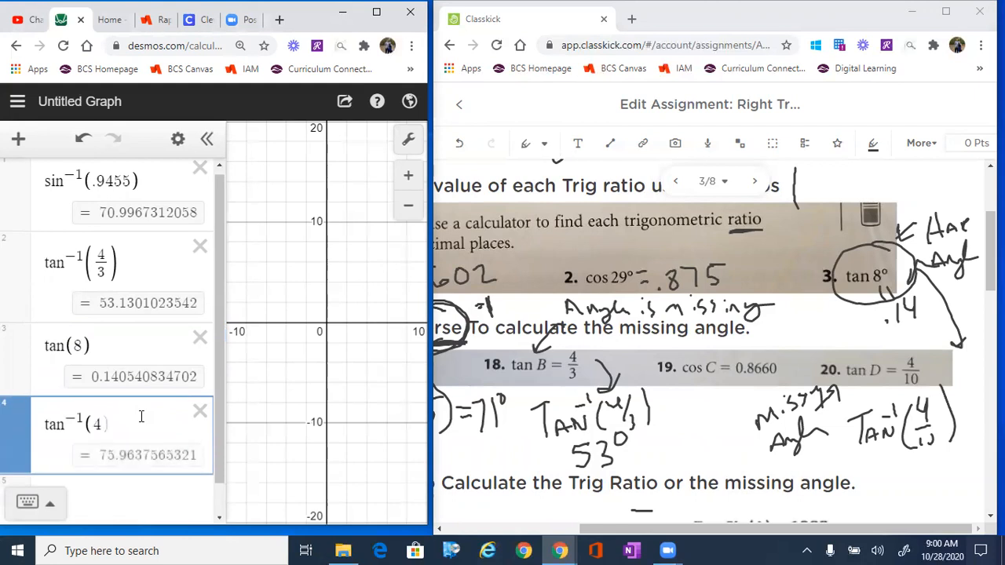
type("/(10)")
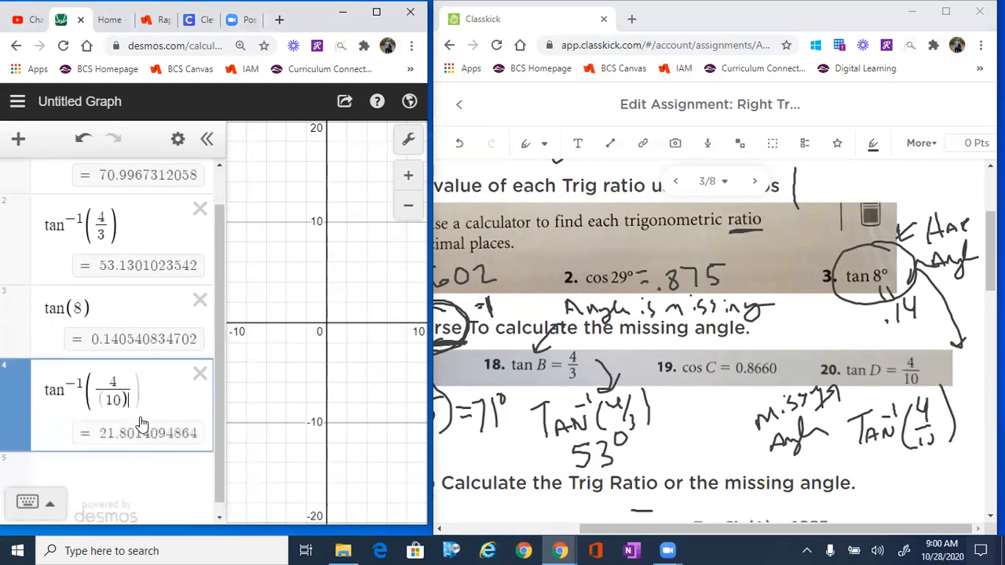
Step: Handwrite "22°" beneath Tan^-1(4/10) for exercise 20
mouse_move(895, 474)
left_mouse_down()
mouse_move(898, 485)
mouse_move(915, 487)
left_mouse_up()
left_click_drag(912, 465, 928, 484)
mouse_move(939, 449)
left_mouse_down()
mouse_move(931, 459)
mouse_move(938, 449)
left_mouse_up()
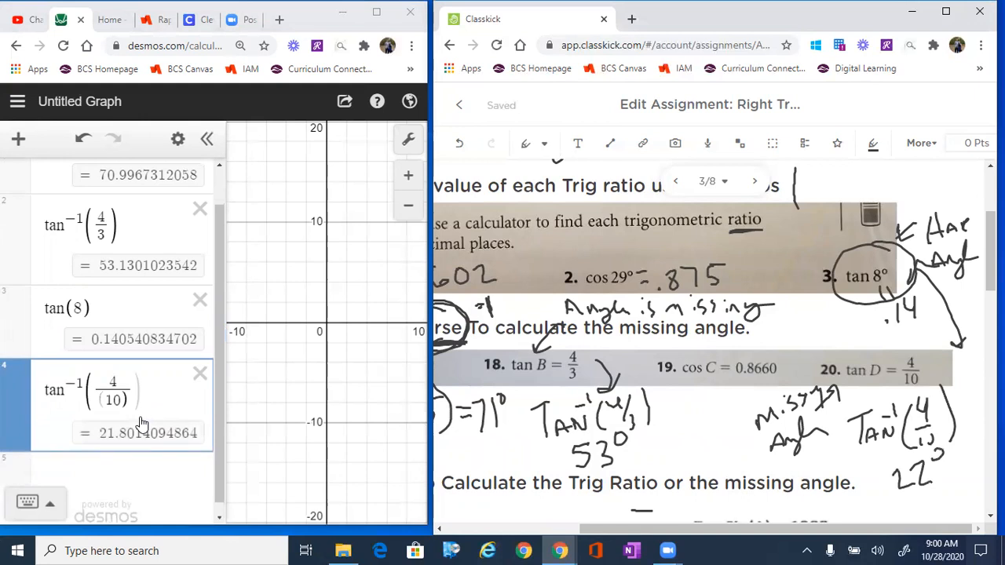